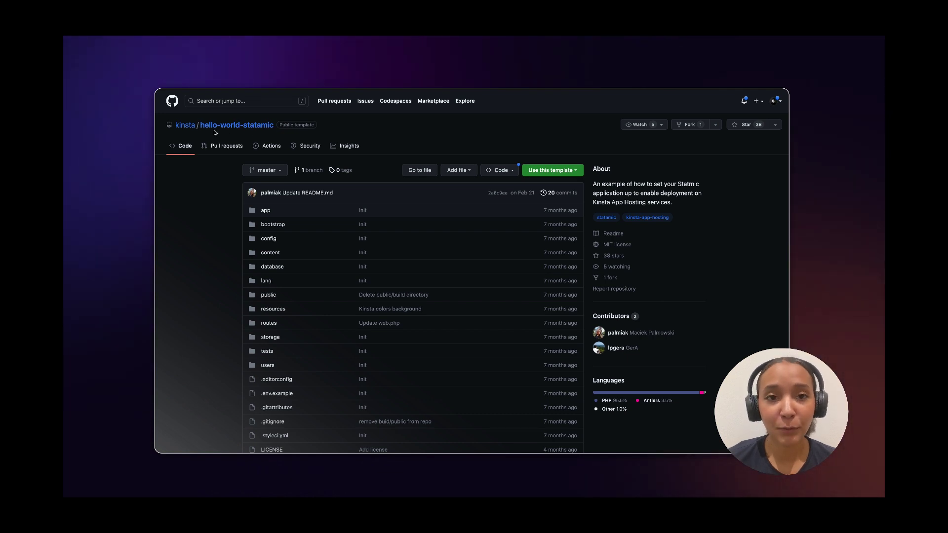
Create a new repository named hello-world-statamic from the hello-world-statamic template.
click(260, 129)
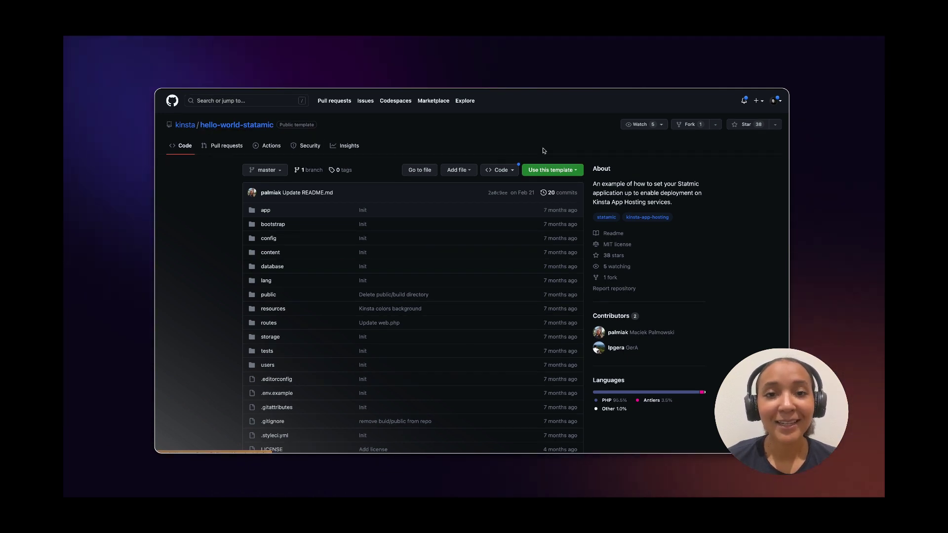
click(568, 171)
click(564, 185)
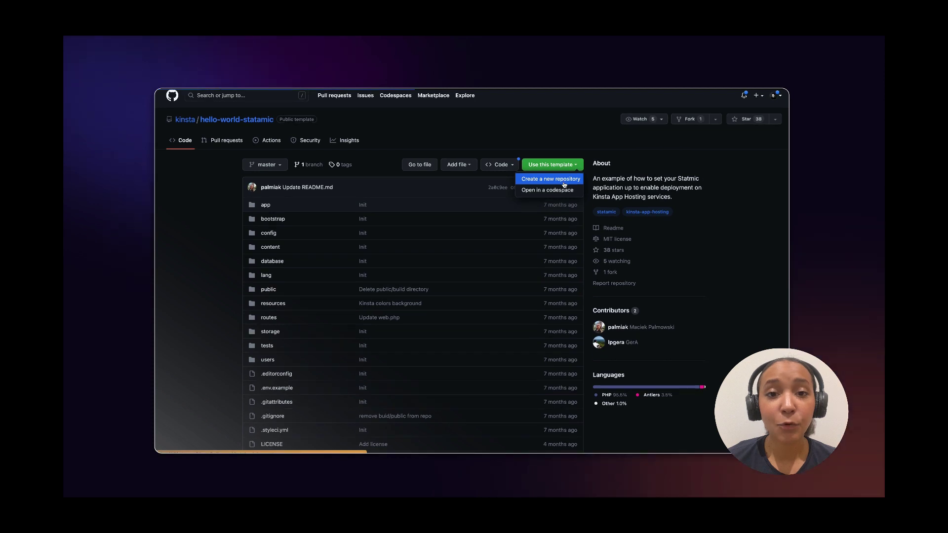
drag(448, 135, 530, 136)
key(ctrl+c)
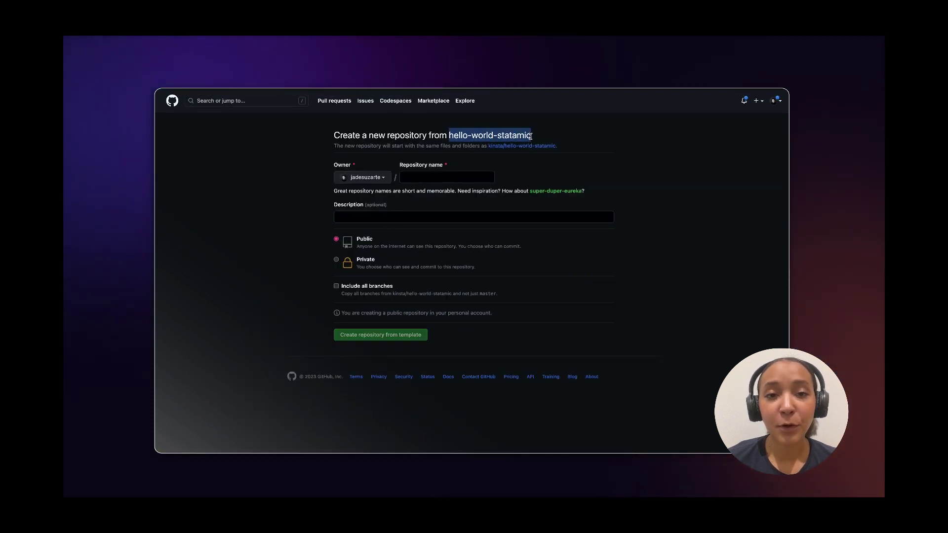
click(491, 177)
key(ctrl+v)
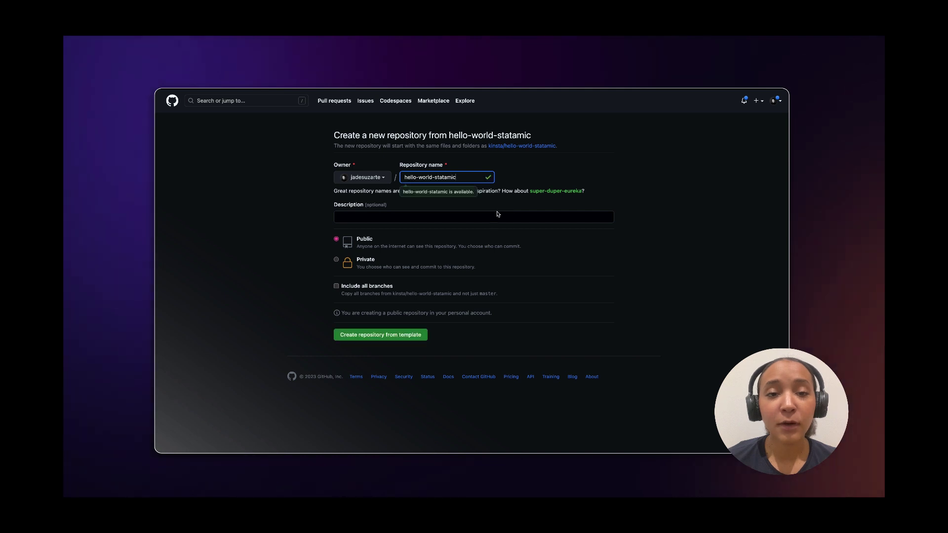
click(404, 337)
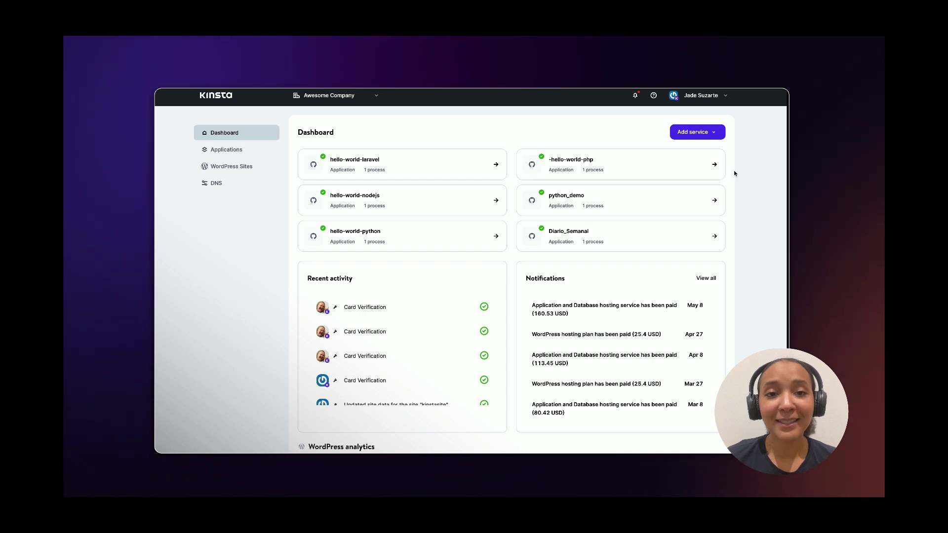
Open the Add service menu on the MyKinsta dashboard.
click(707, 132)
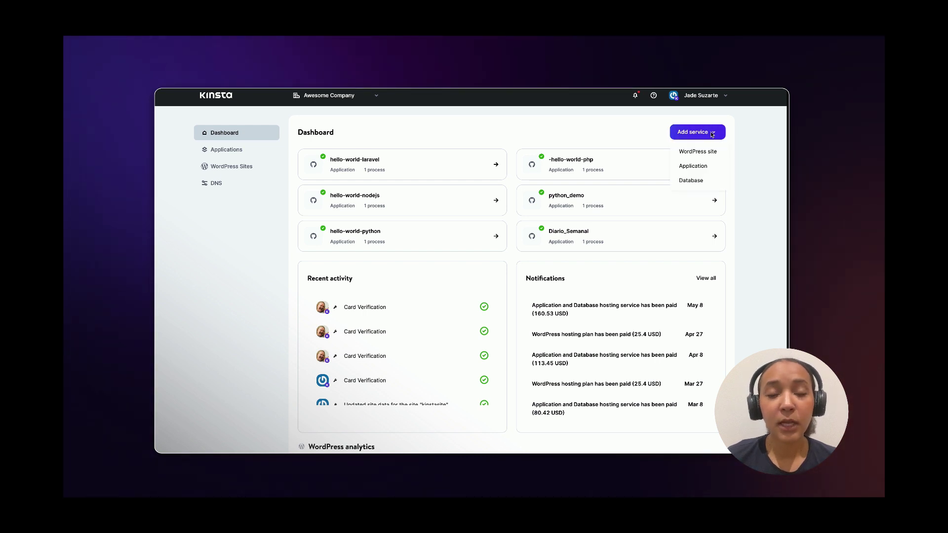
Add an application from the hello-world-statamic repository with automatic deployment on commit.
click(703, 170)
click(469, 211)
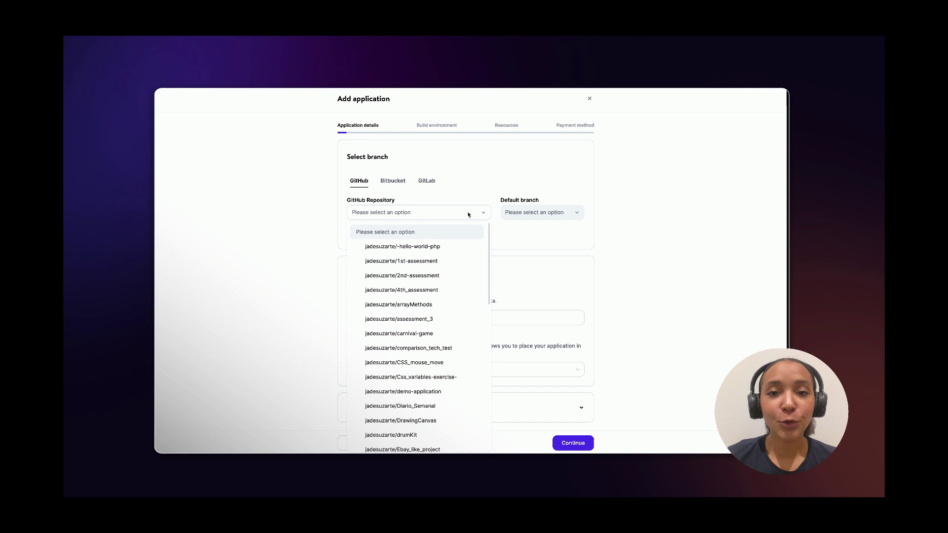
click(463, 390)
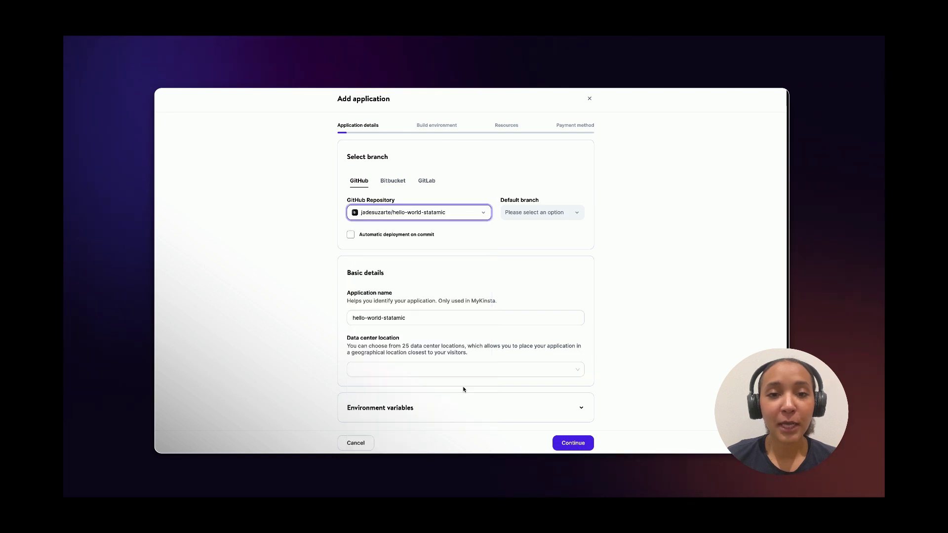
click(351, 235)
Choose the London, England (europe-west2) data center and expand Environment variables.
scroll(541, 305, down, 1)
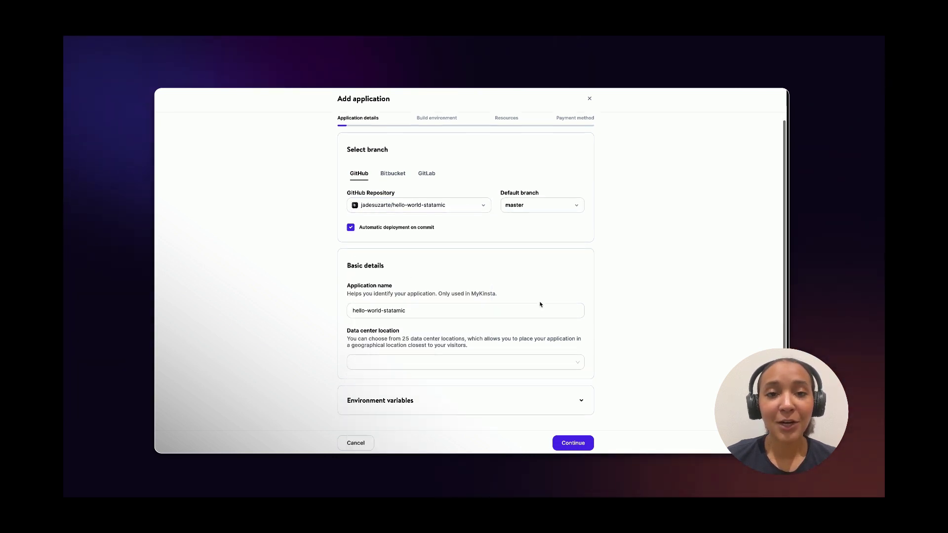
click(486, 365)
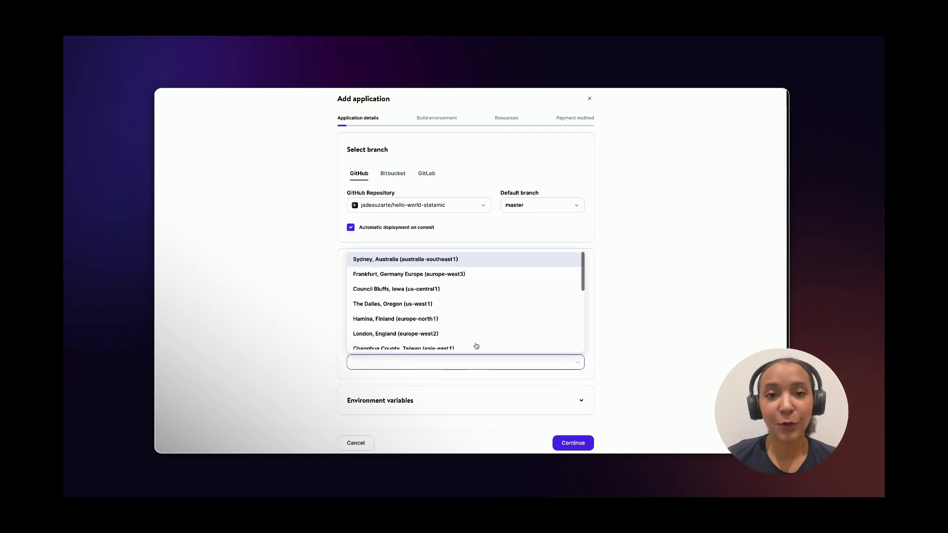
click(476, 336)
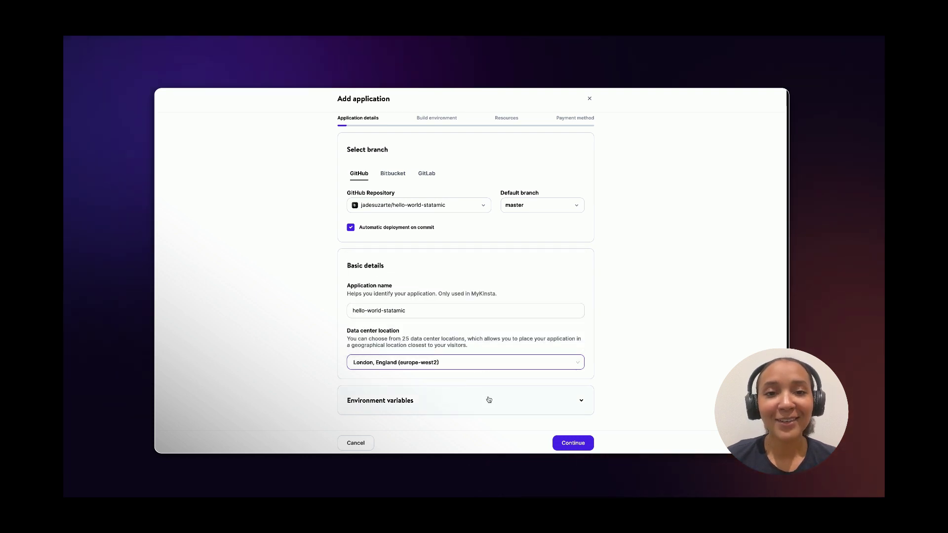
click(576, 399)
scroll(647, 374, down, 2)
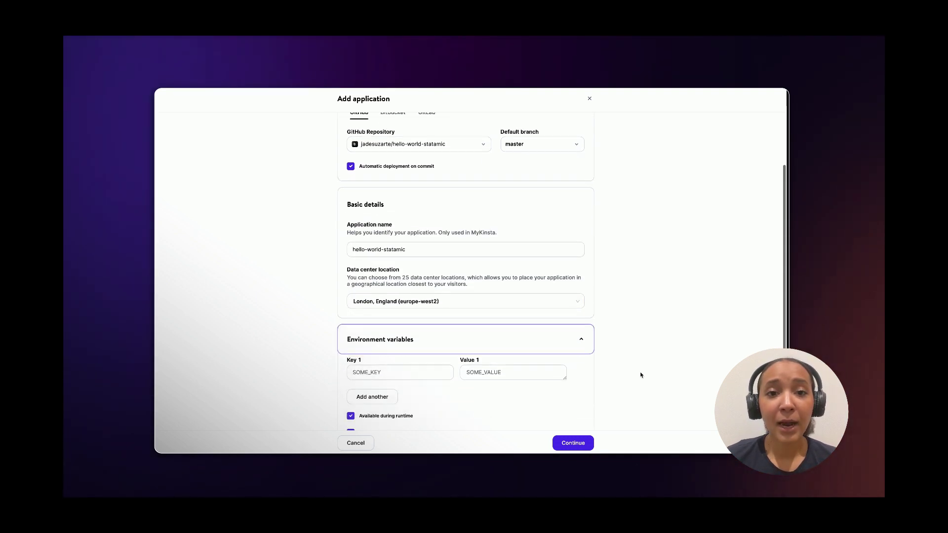
Set the first environment variable APP_KEY to the pasted application key.
click(412, 374)
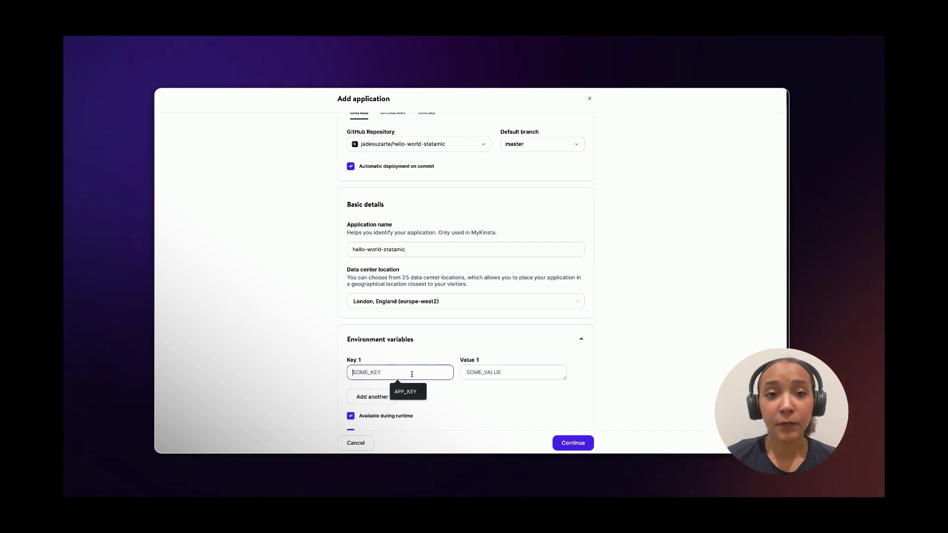
click(409, 391)
click(487, 371)
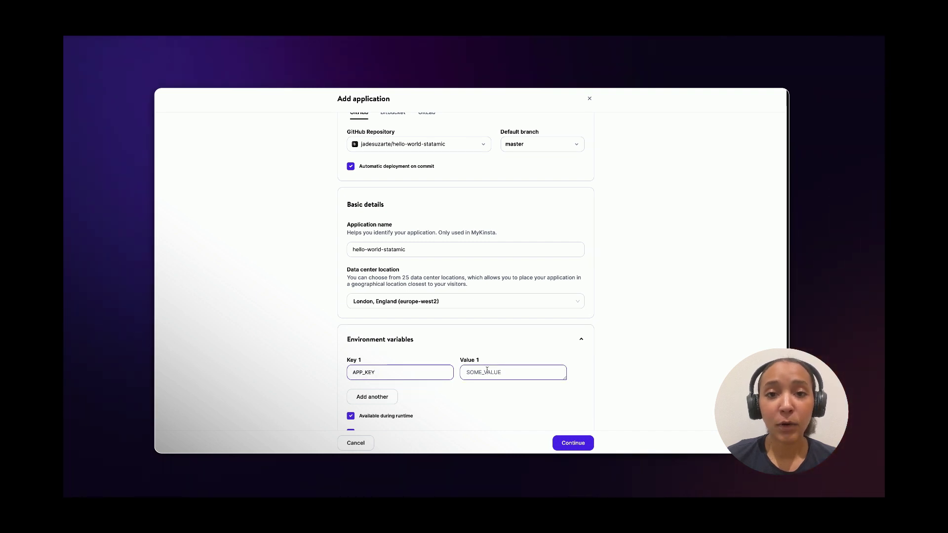
key(ctrl+v)
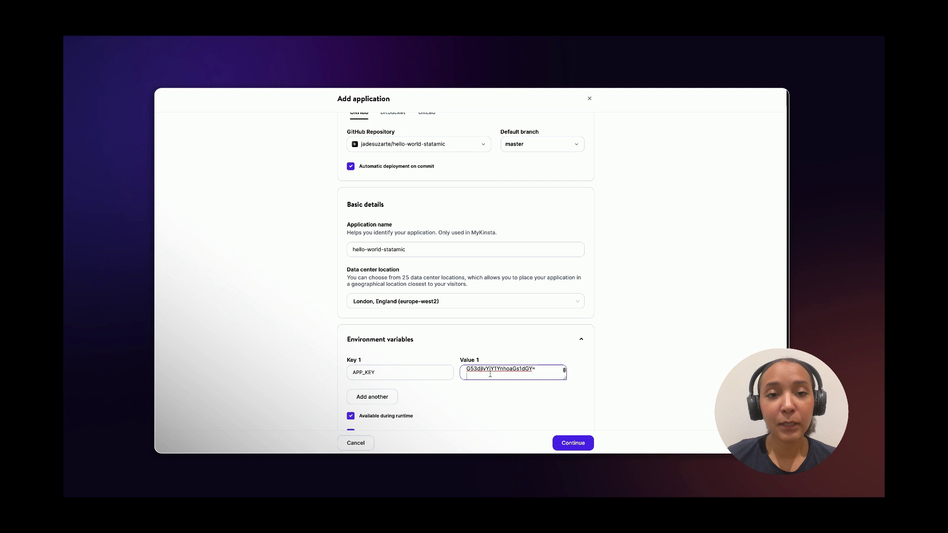
scroll(491, 375, up, 2)
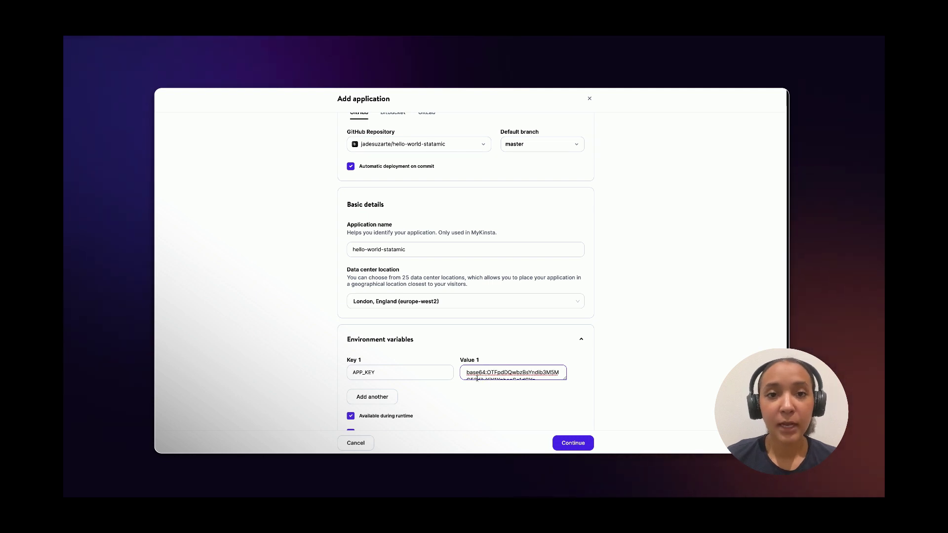
scroll(414, 391, down, 1)
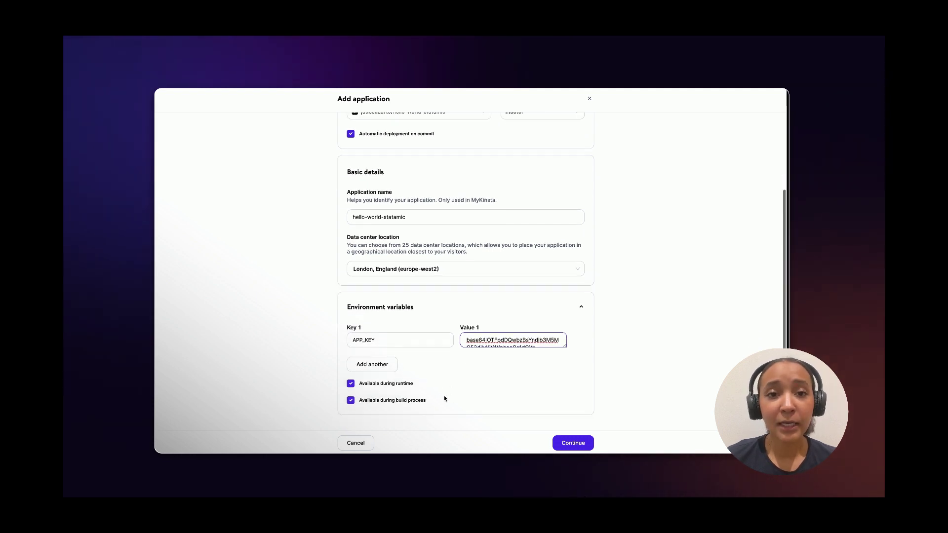
Add a second environment variable APP_KINSTA with value true.
click(372, 364)
click(381, 376)
text(APP_KINSTA)
scroll(395, 375, down, 1)
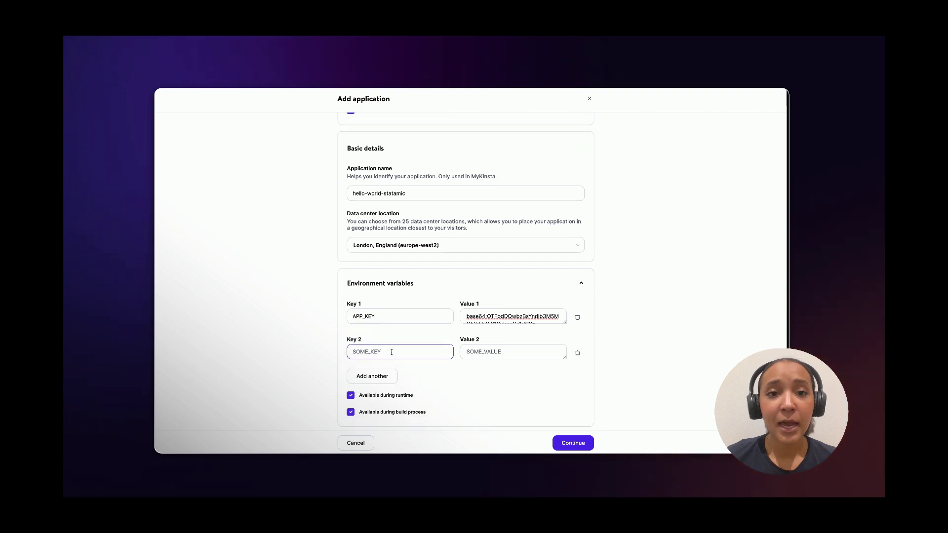
click(492, 353)
text(true)
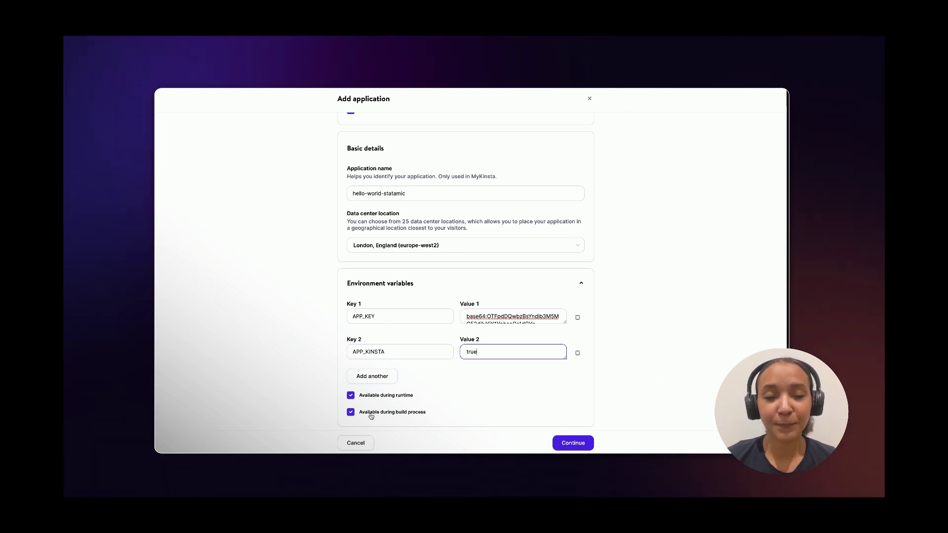
Keep the Standard build machine and advance to the Resources step.
click(574, 443)
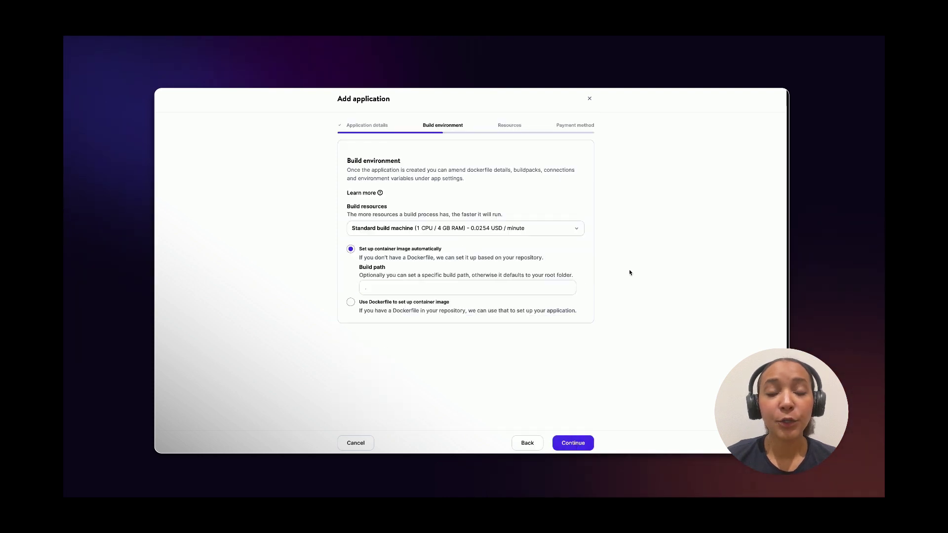
click(580, 228)
click(515, 254)
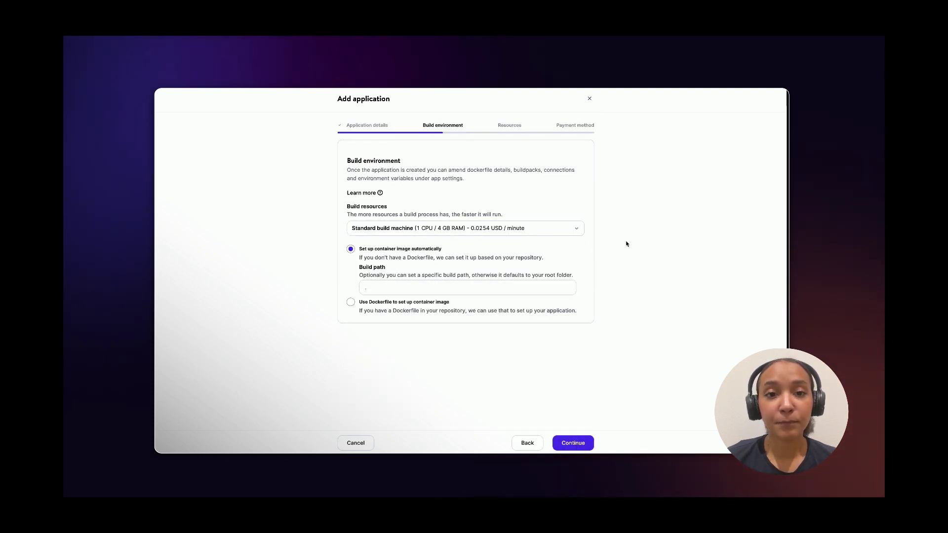
click(582, 443)
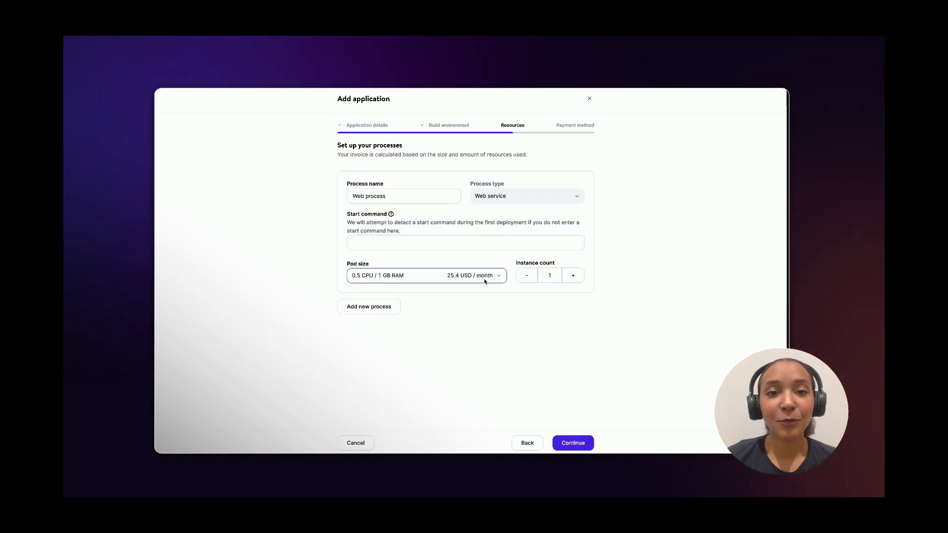
Review the web process pod size and instance count, totalling 25.4 USD monthly.
click(484, 277)
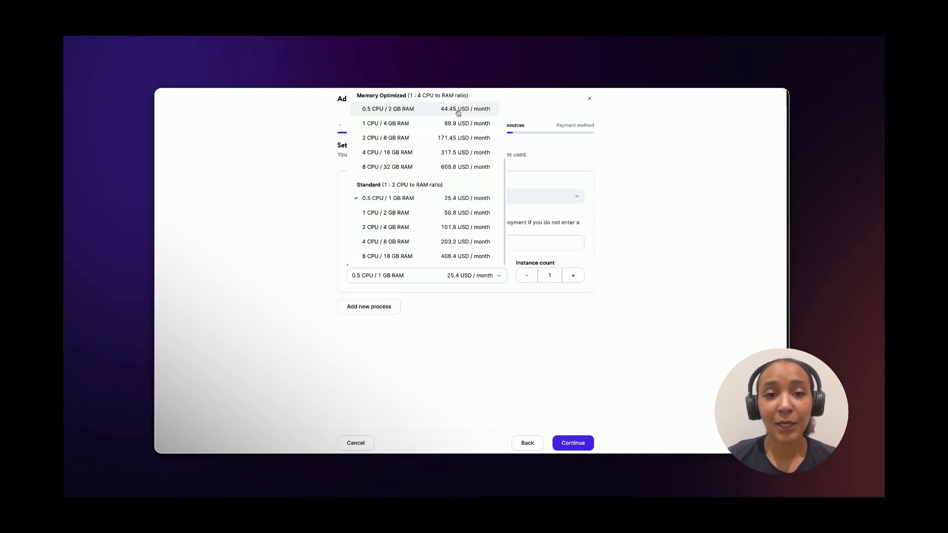
click(574, 279)
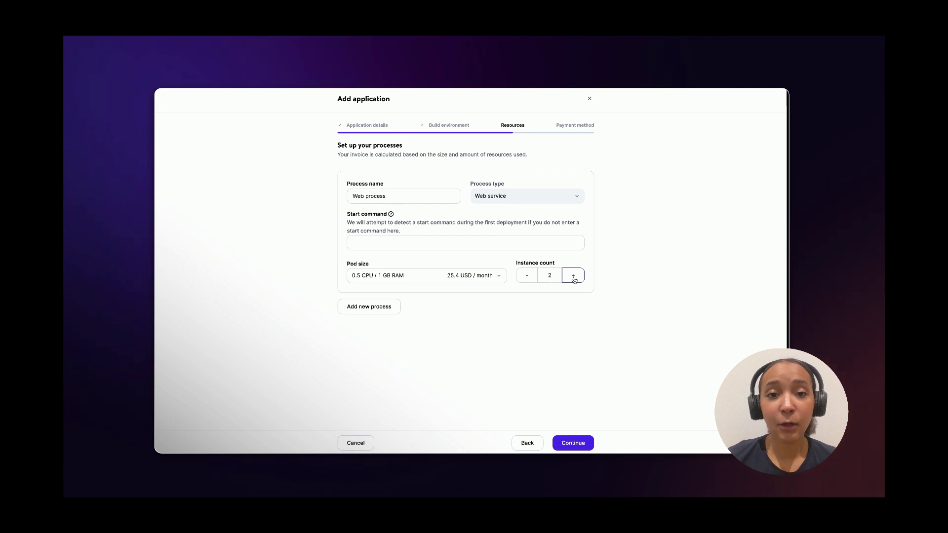
click(573, 278)
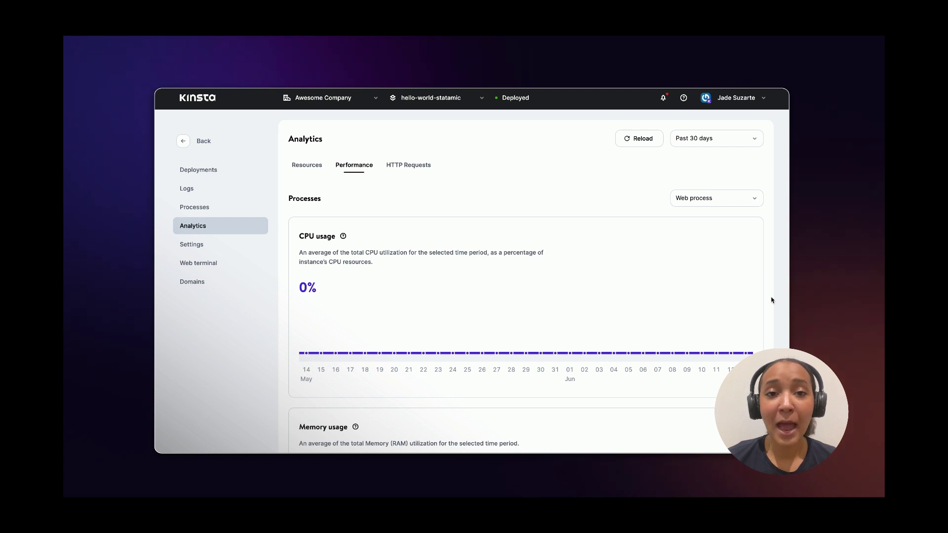
scroll(772, 299, down, 4)
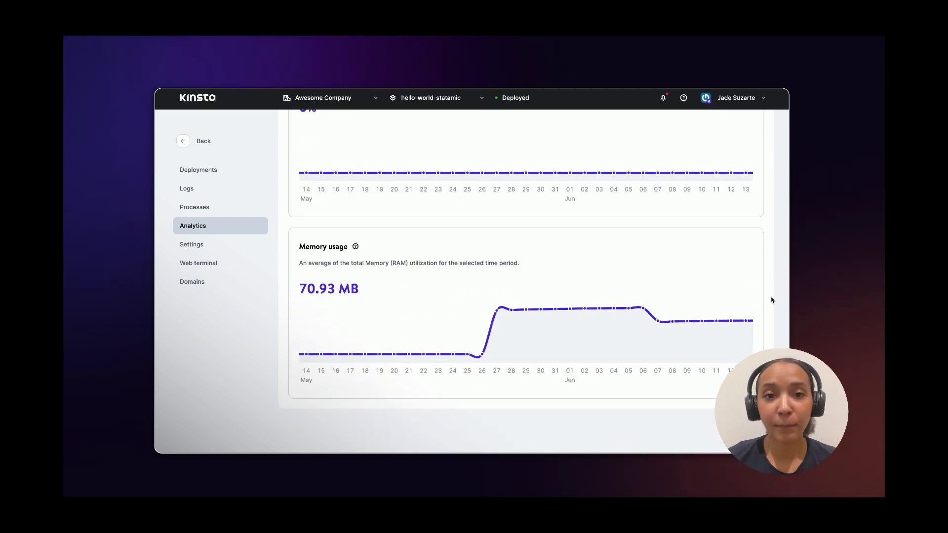
scroll(772, 300, up, 1)
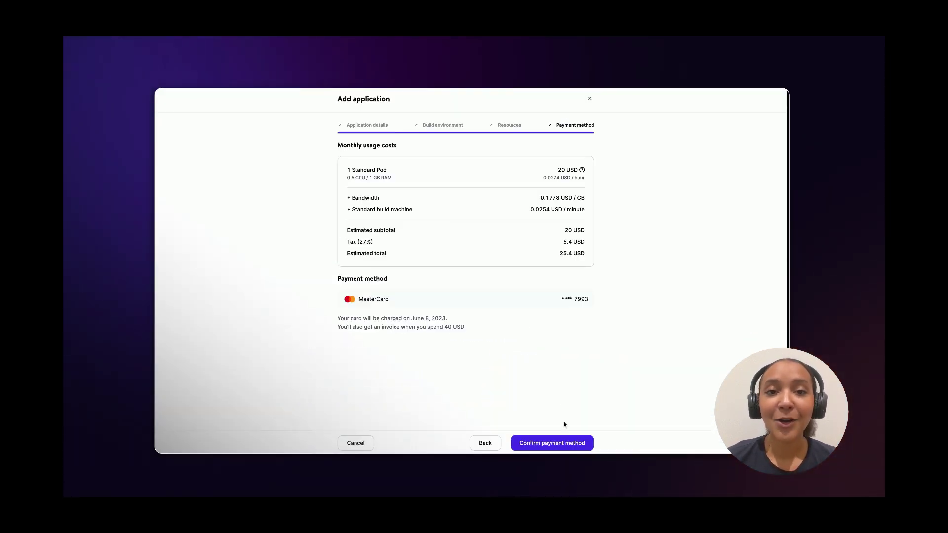
Confirm payment so hello-world-statamic builds from commit 2e89e6 on master.
click(559, 443)
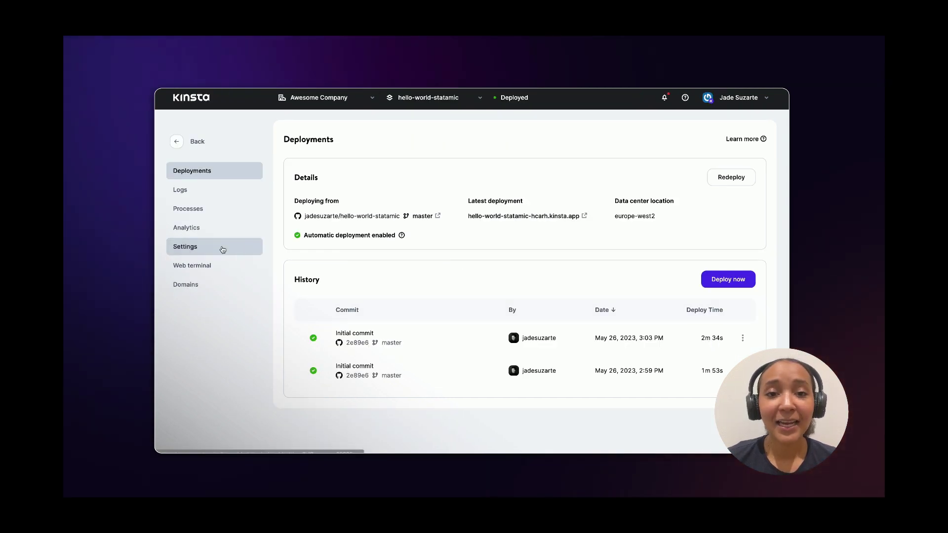
Add the Node.js and PHP buildpacks in the application's Settings.
click(222, 249)
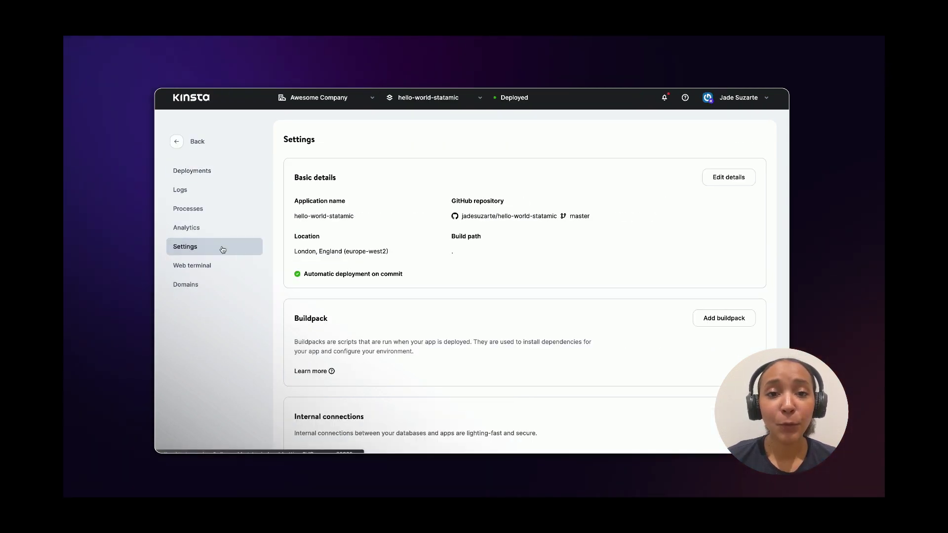
scroll(548, 326, down, 1)
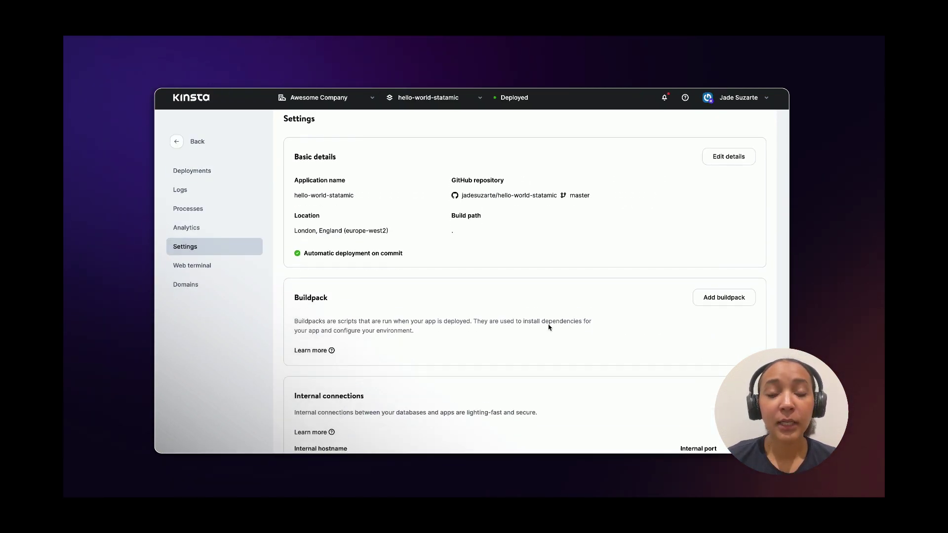
click(709, 292)
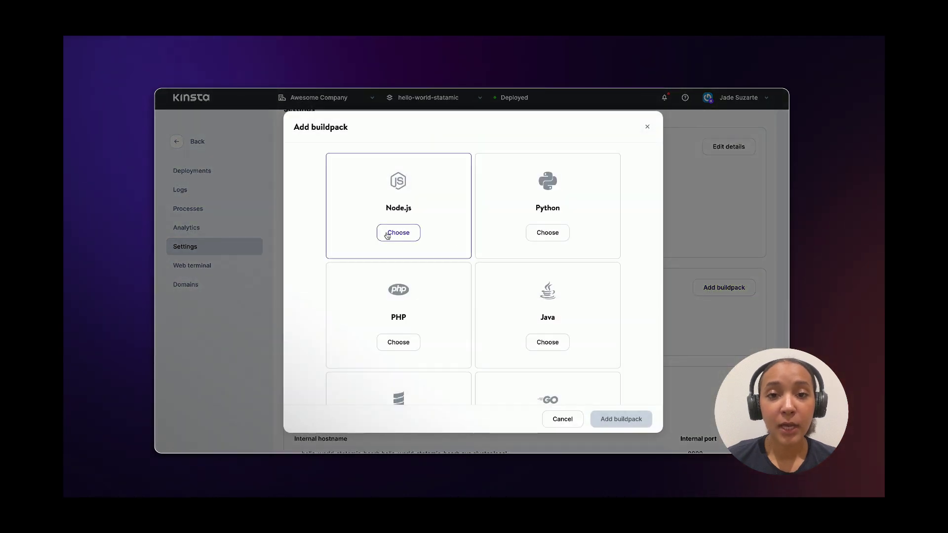
click(413, 237)
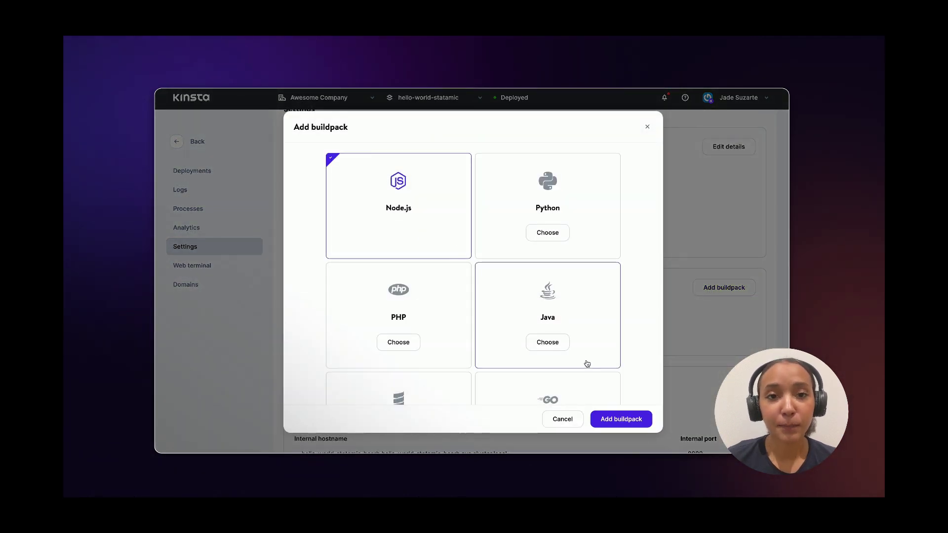
click(626, 417)
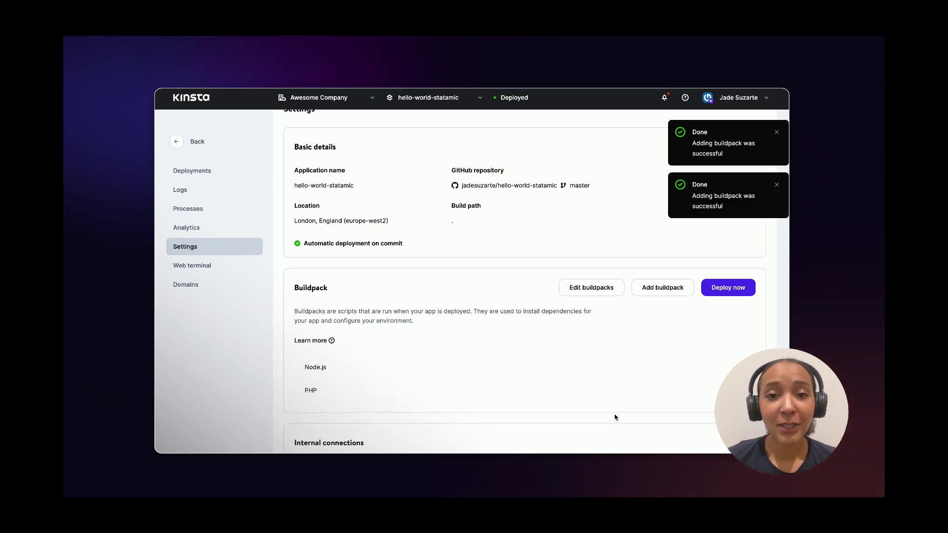
Redeploy the application and open the live Statamic welcome page.
click(731, 291)
click(623, 311)
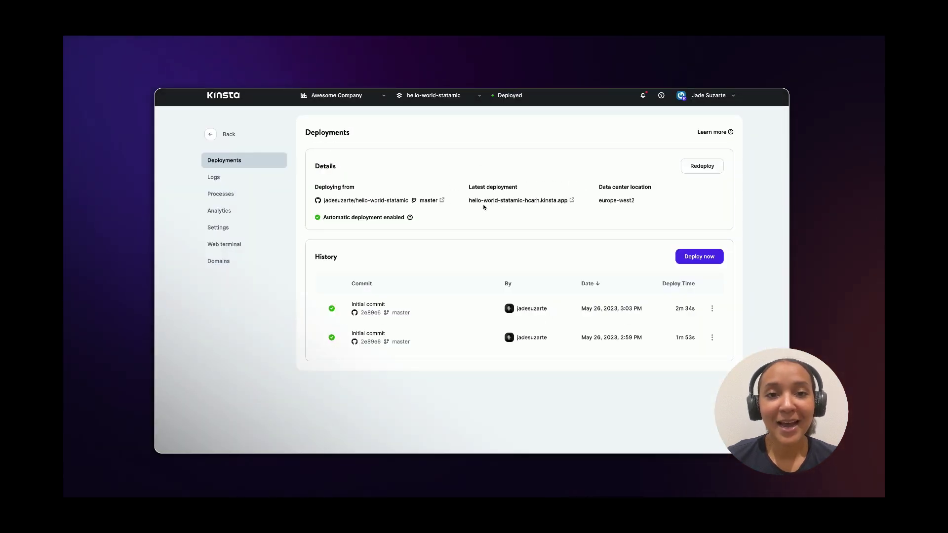
click(488, 201)
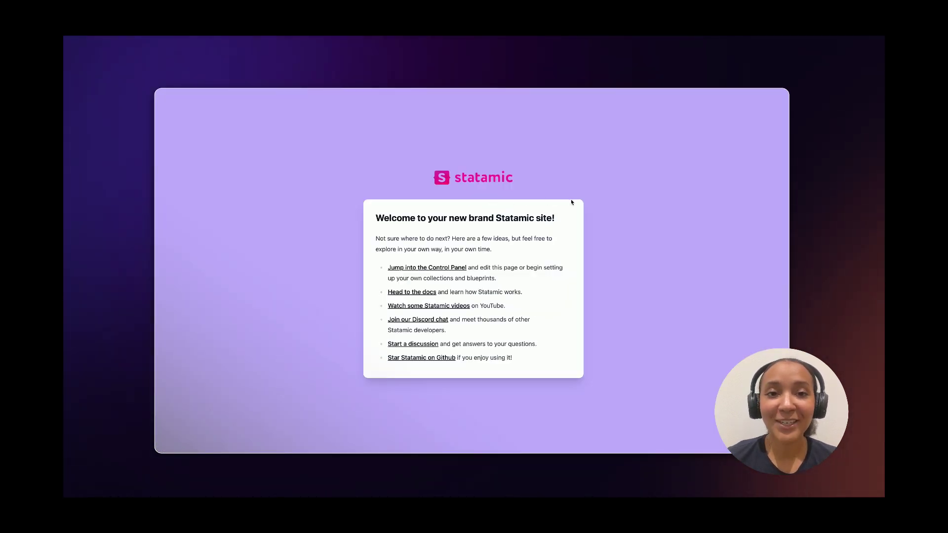